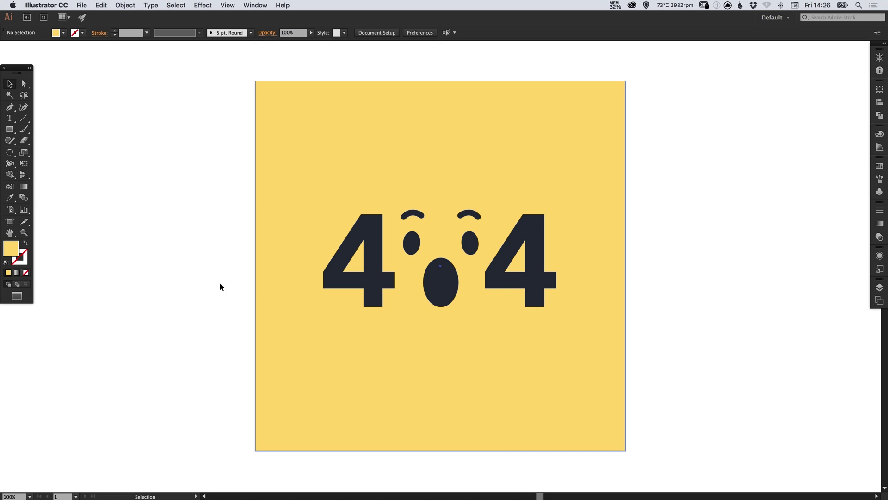
Step: Look at the PNG-24 preset in legacy Save for Web, then close it without saving
{"action": "left_click", "coordinate": [81, 5]}
{"action": "mouse_move", "coordinate": [151, 157]}
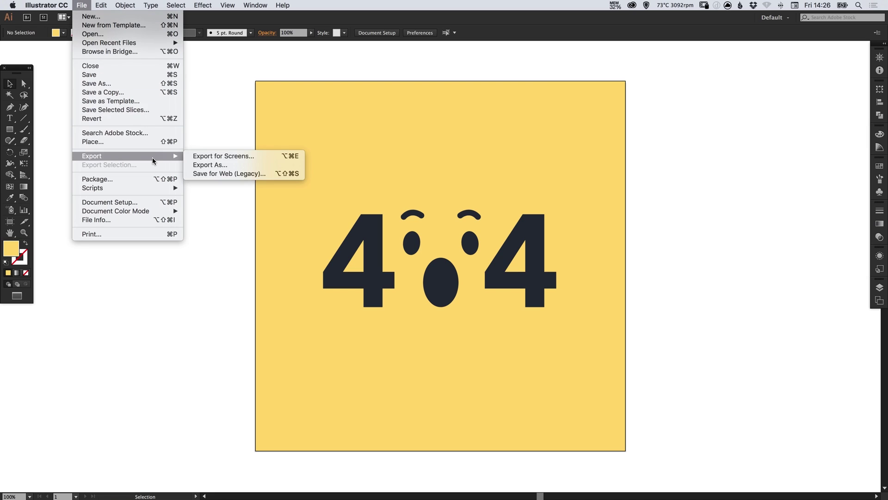
{"action": "left_click", "coordinate": [243, 174]}
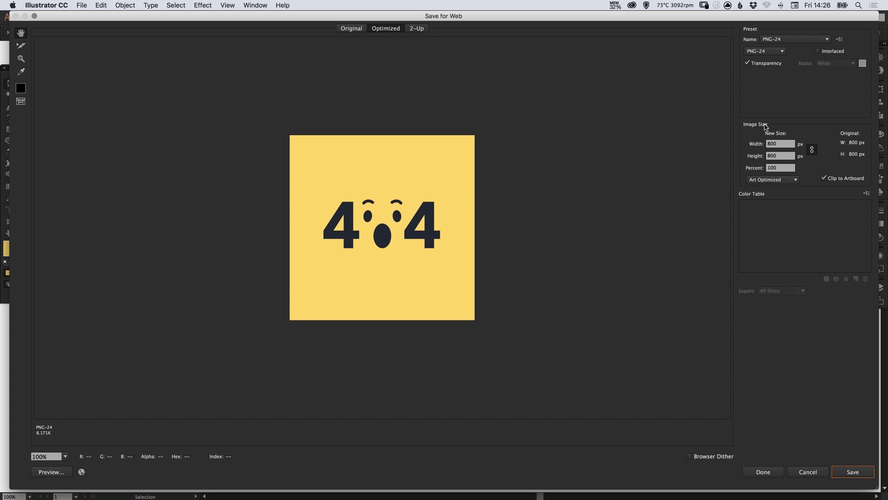
{"action": "left_click", "coordinate": [808, 42]}
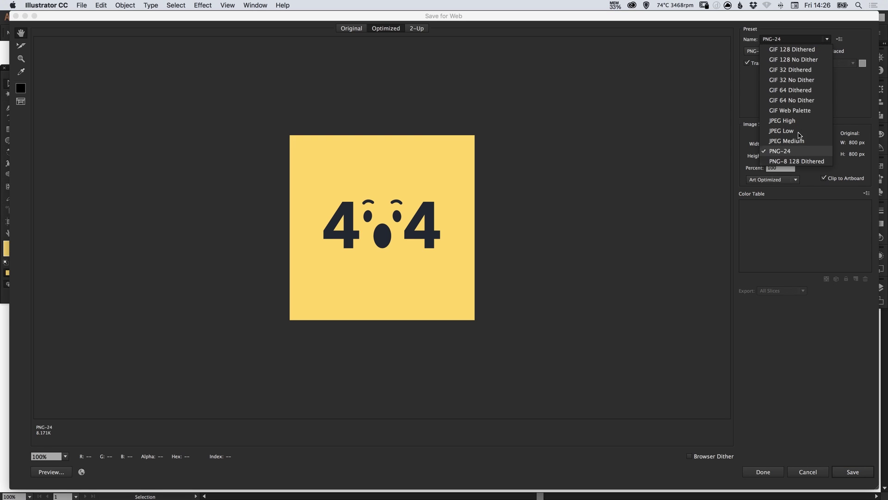
{"action": "left_click", "coordinate": [740, 102]}
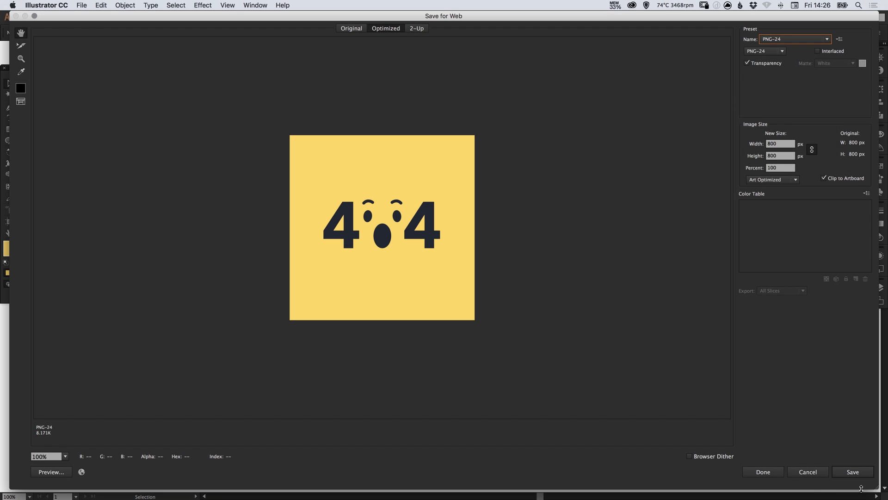
{"action": "left_click", "coordinate": [807, 472]}
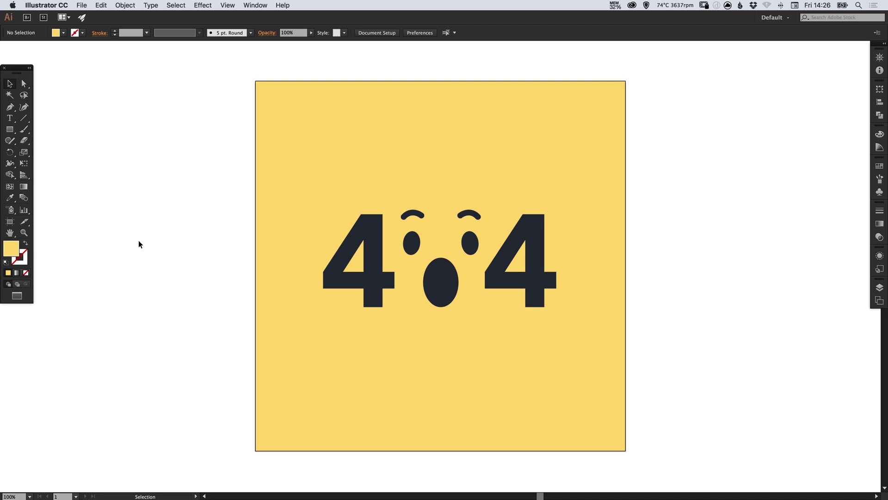
Step: Open Export for Screens from File > Export
{"action": "left_click", "coordinate": [84, 6]}
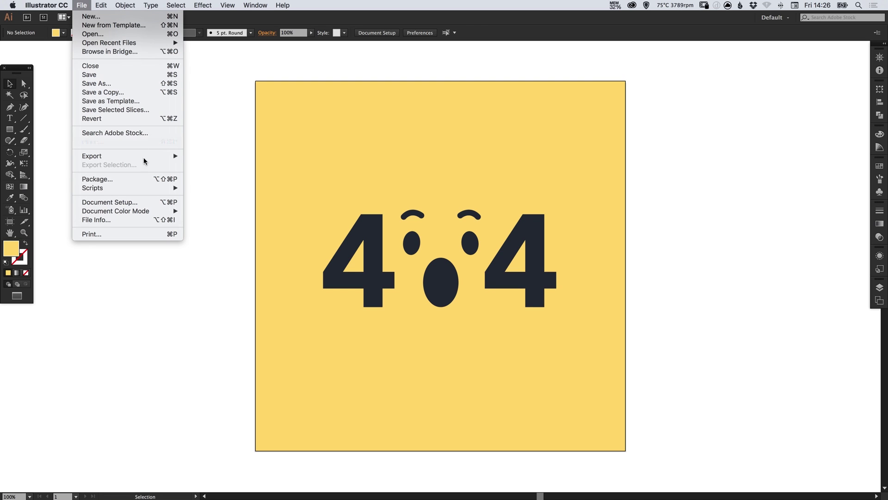
{"action": "mouse_move", "coordinate": [145, 155]}
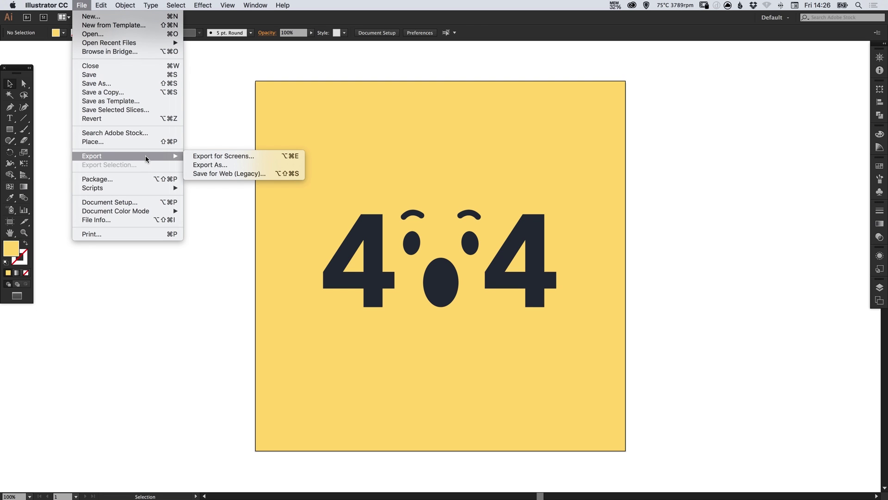
{"action": "left_click", "coordinate": [247, 156]}
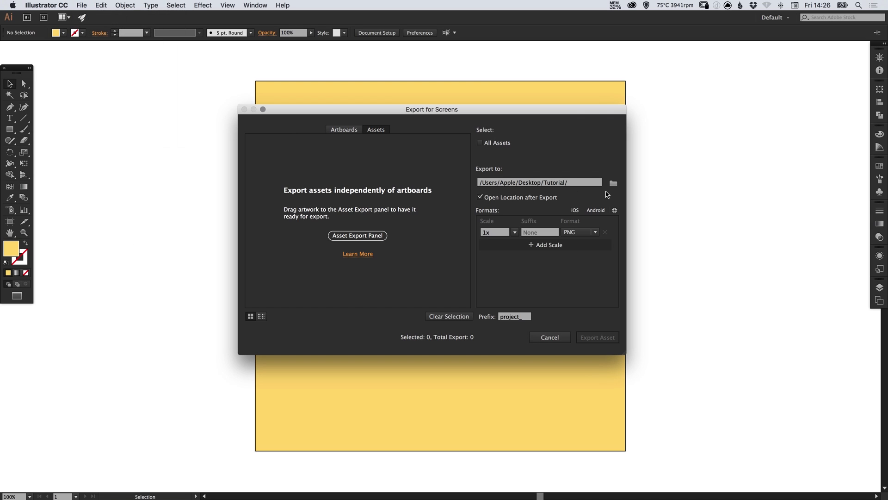
Step: Open the Asset Export panel, confirm it under the Window menu, and select the left 4 text
{"action": "left_click", "coordinate": [360, 236]}
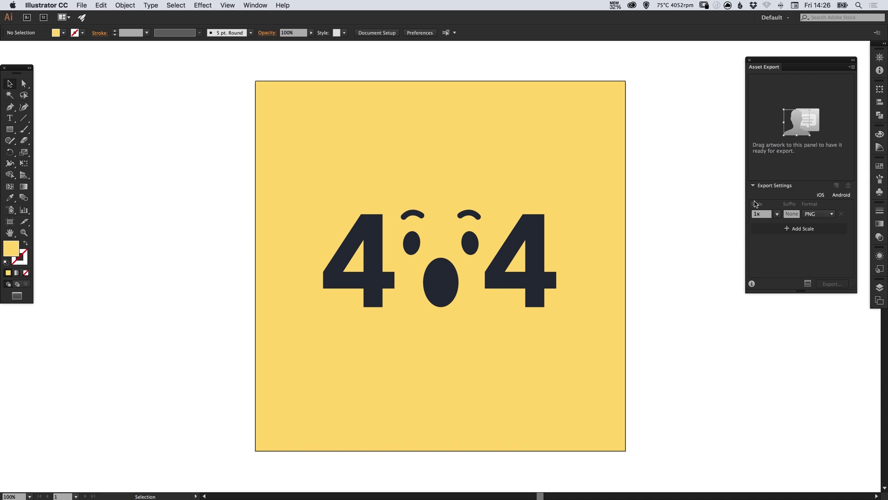
{"action": "left_click", "coordinate": [254, 5]}
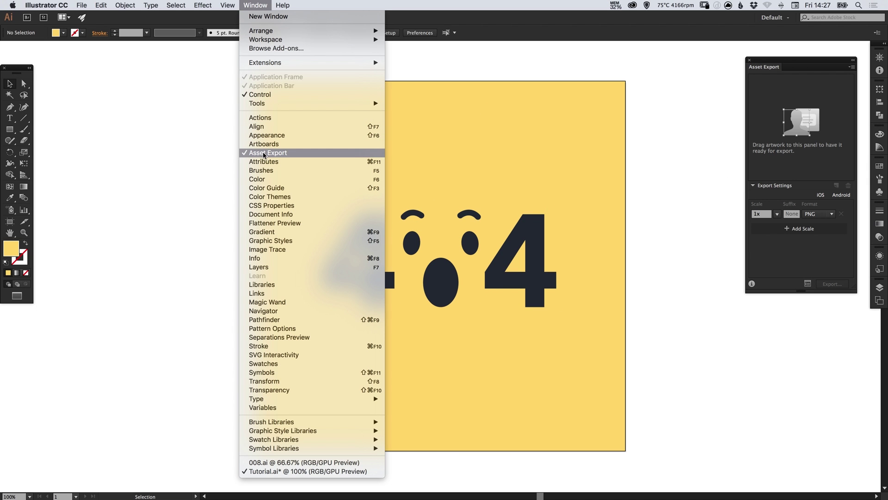
{"action": "left_click", "coordinate": [260, 4]}
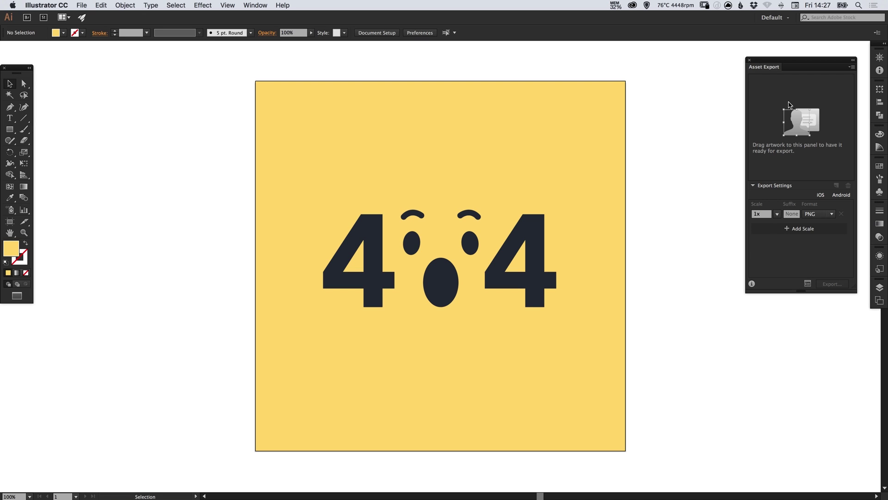
{"action": "left_click", "coordinate": [359, 254]}
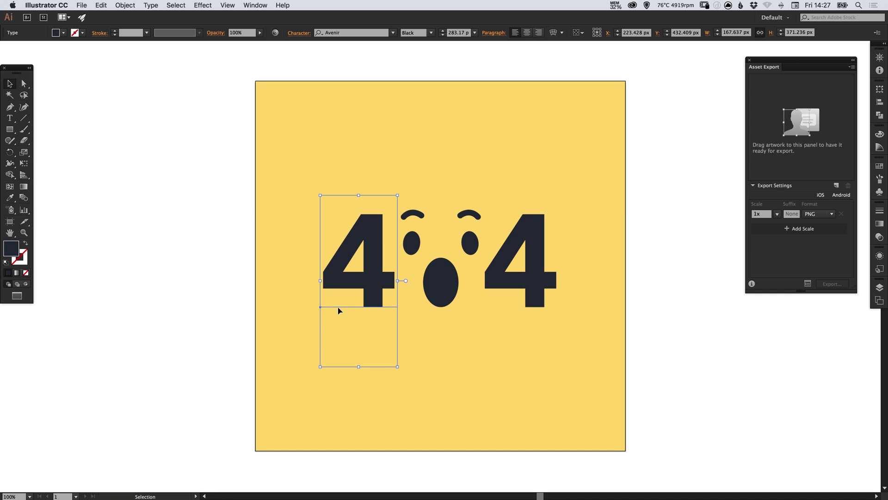
Step: Convert the left 4 to outlines with Type > Create Outlines, then reselect the outlined group
{"action": "left_click", "coordinate": [150, 5]}
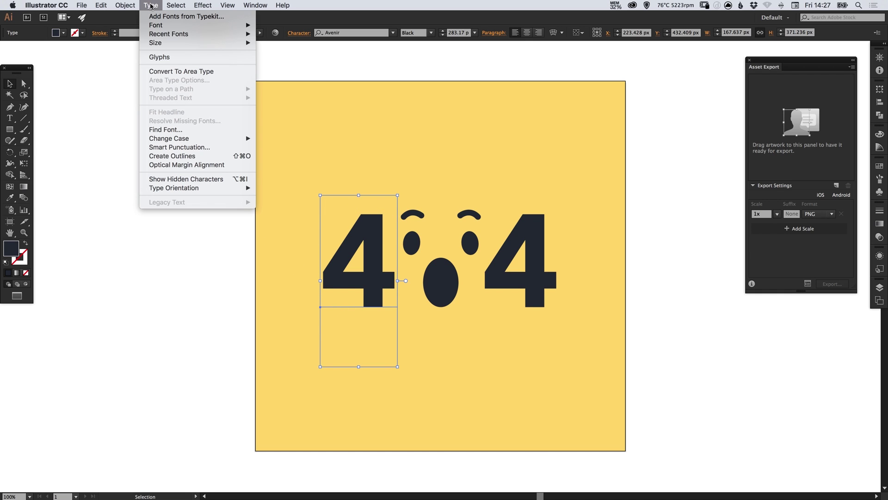
{"action": "left_click", "coordinate": [189, 158]}
{"action": "left_click", "coordinate": [182, 297]}
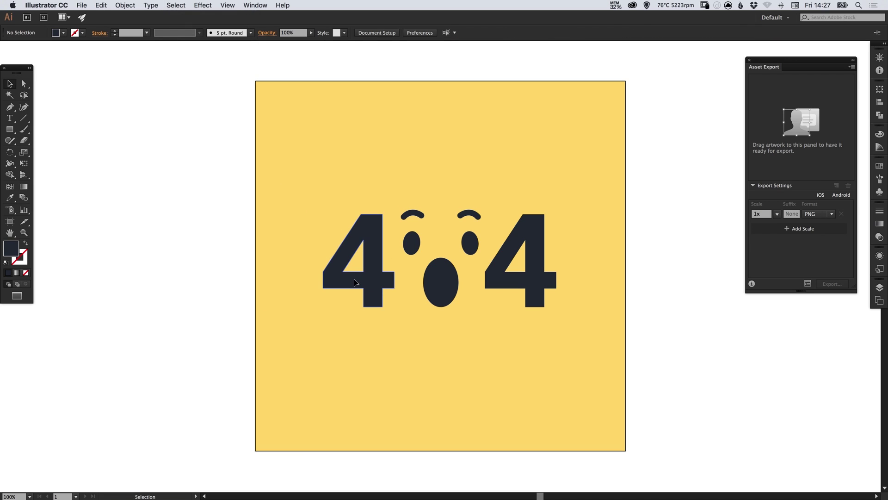
{"action": "left_click", "coordinate": [355, 282]}
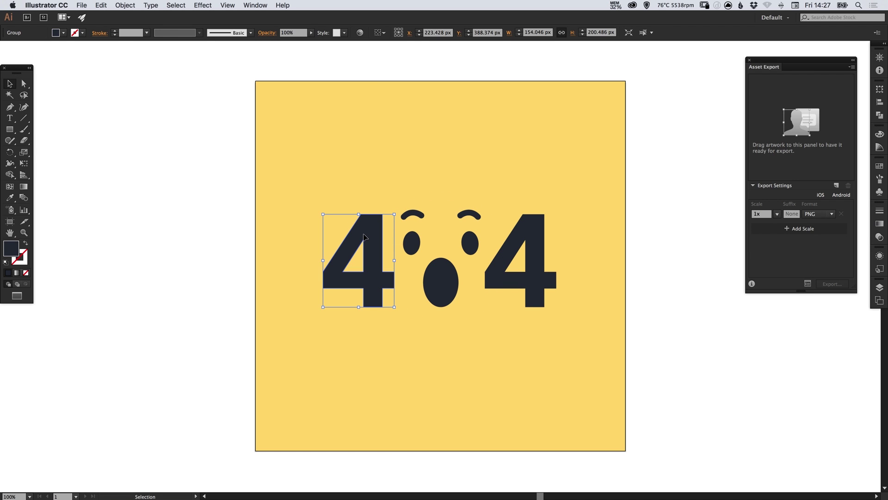
Step: Drag the outlined left 4 into the Asset Export panel and rename the asset '4'
{"action": "left_click_drag", "start_coordinate": [363, 234], "coordinate": [811, 120]}
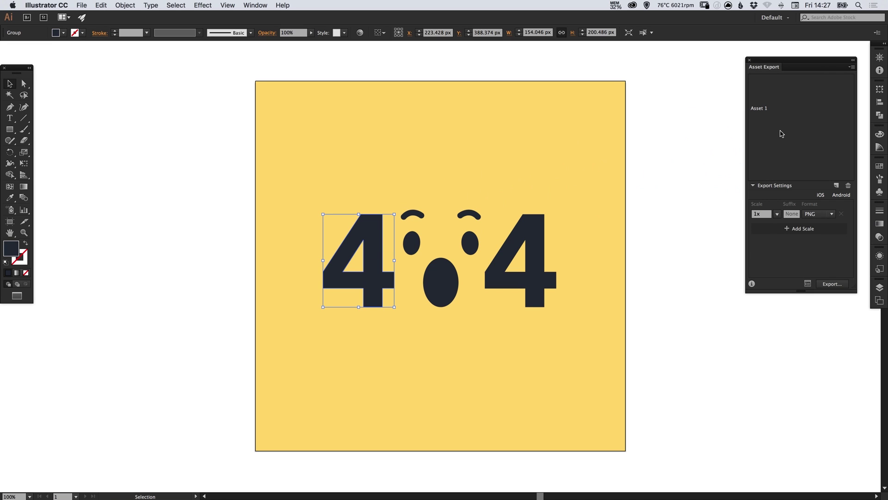
{"action": "double_click", "coordinate": [761, 109]}
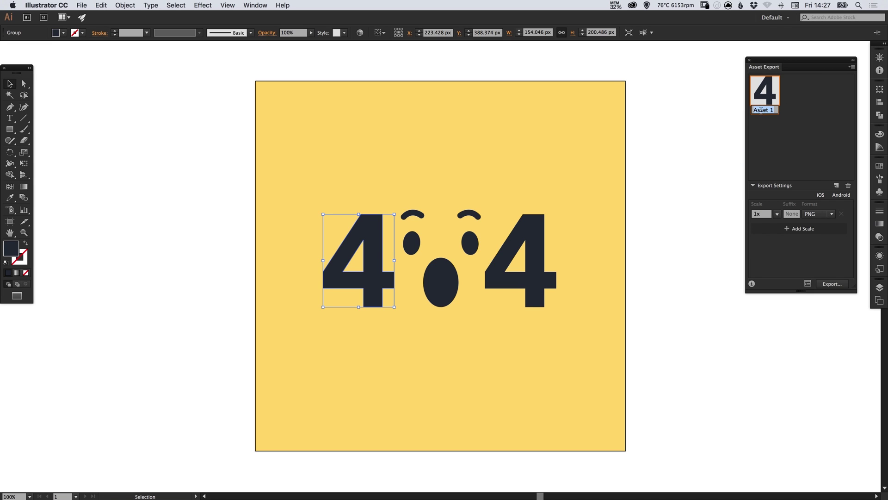
{"action": "type", "text": "4"}
{"action": "key", "text": "Return"}
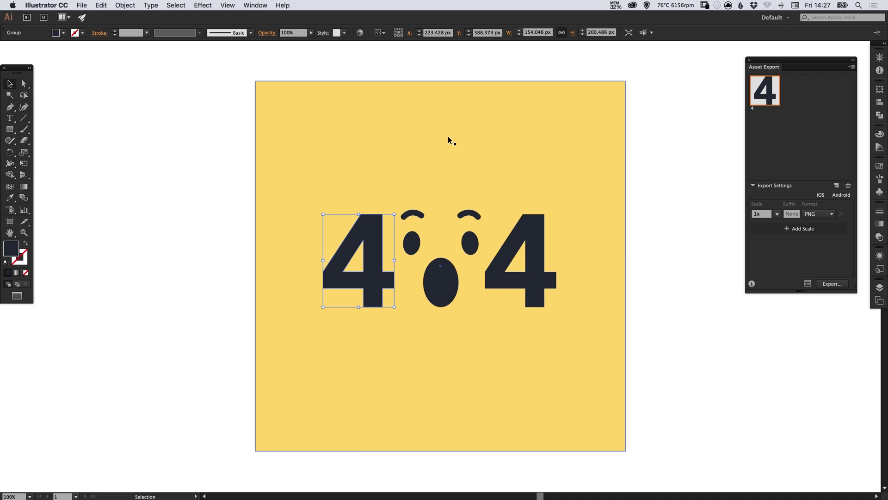
Step: Add the yellow 800 × 800 px background square to Asset Export, renamed 'Bg'
{"action": "left_click_drag", "start_coordinate": [452, 141], "coordinate": [798, 133]}
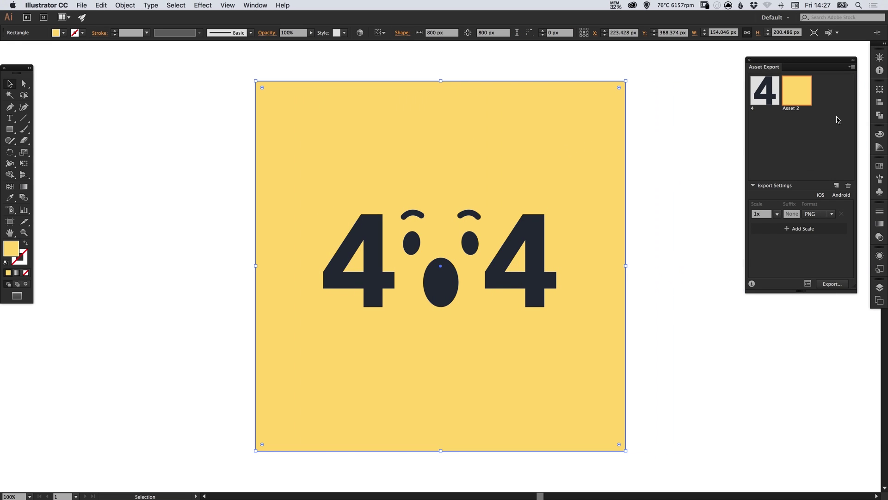
{"action": "double_click", "coordinate": [789, 110]}
{"action": "type", "text": "Bg"}
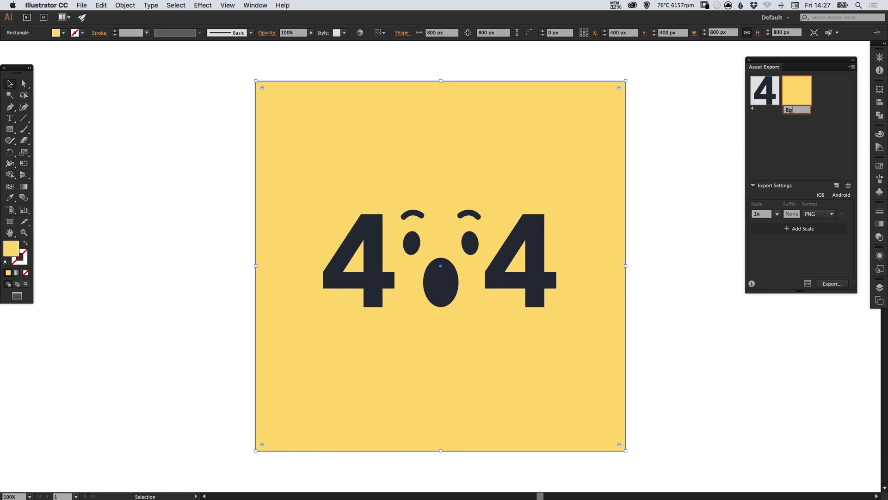
{"action": "key", "text": "Return"}
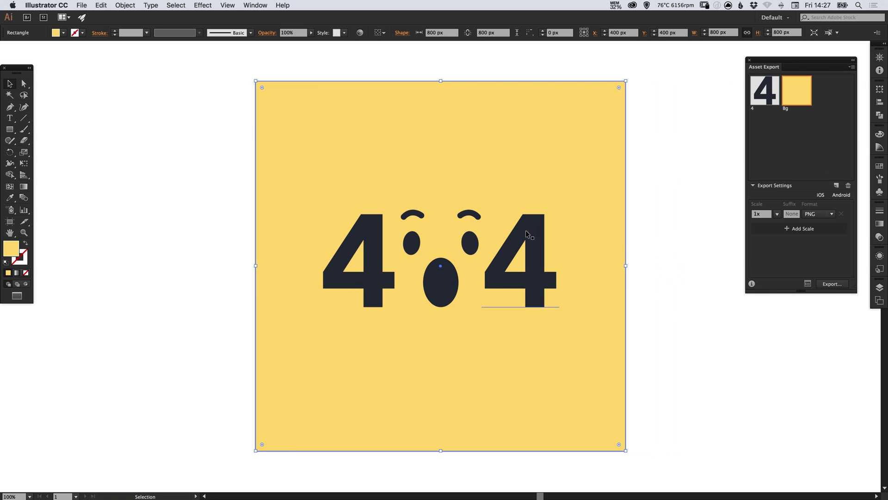
Step: Select the face group, undo an accidental move off the artboard, and return to the Selection tool
{"action": "left_click", "coordinate": [437, 229]}
{"action": "left_click_drag", "start_coordinate": [417, 244], "coordinate": [107, 245]}
{"action": "left_click", "coordinate": [174, 186]}
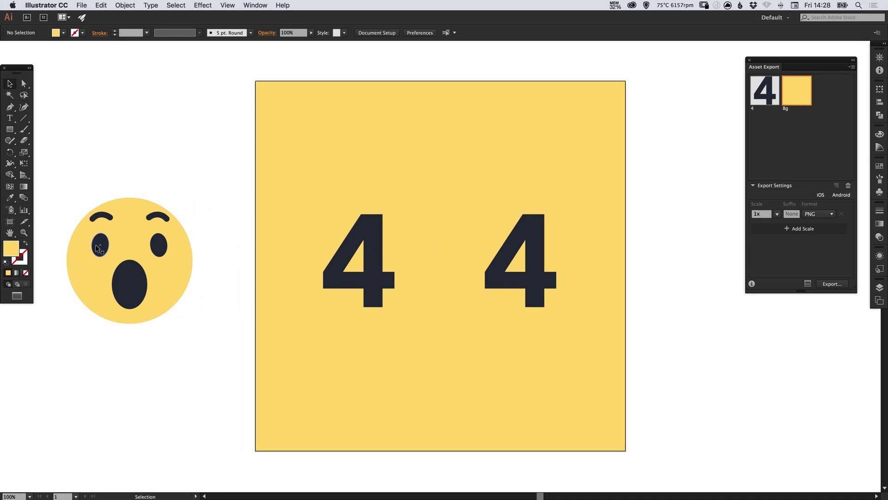
{"action": "key", "text": "a"}
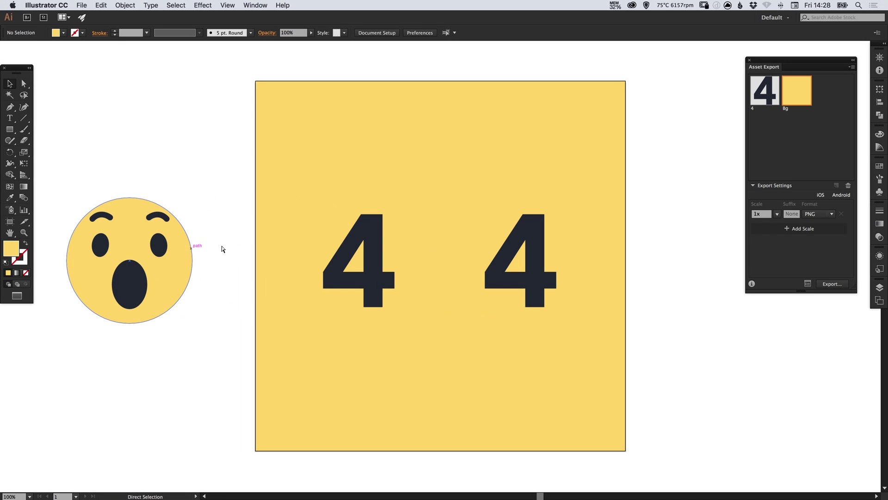
{"action": "key", "text": "super+z"}
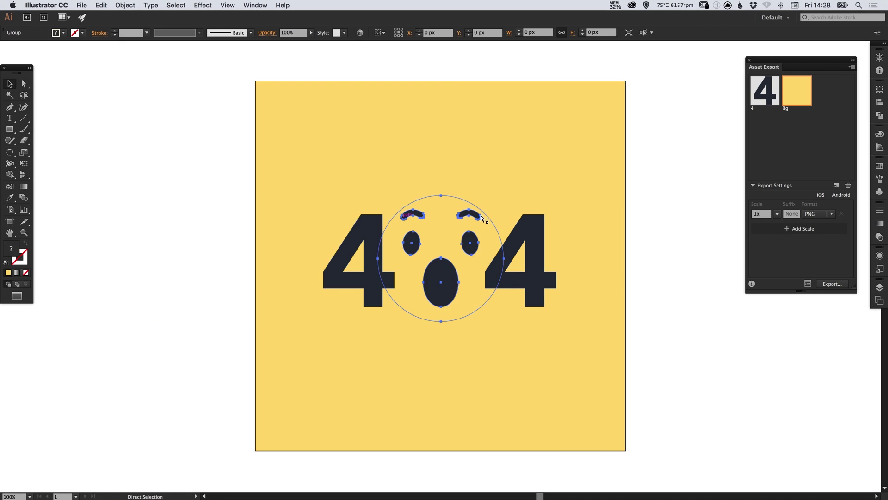
{"action": "key", "text": "v"}
Step: Drag the face group into Asset Export, rename it 'Emoji', and deselect
{"action": "left_click_drag", "start_coordinate": [435, 238], "coordinate": [812, 130]}
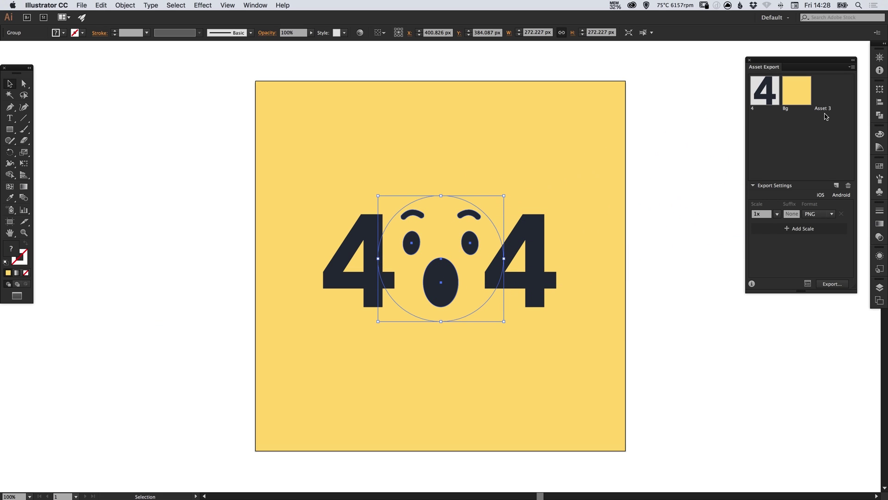
{"action": "double_click", "coordinate": [819, 108]}
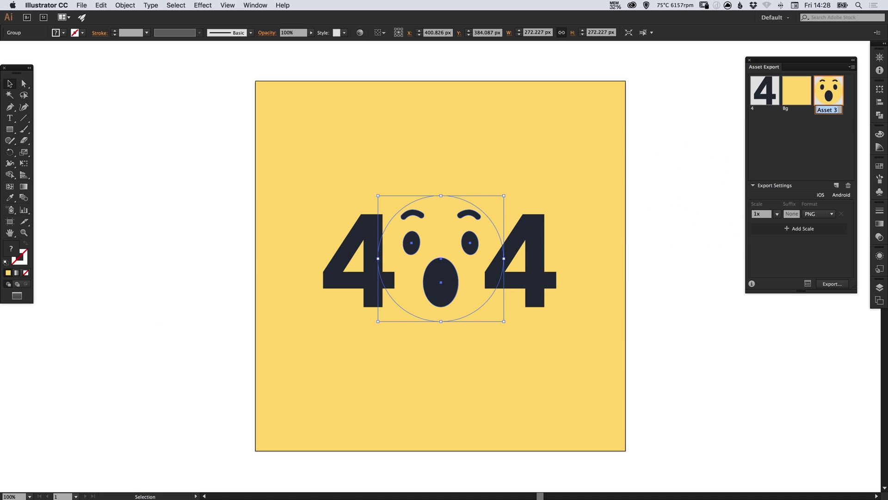
{"action": "type", "text": "Emoji"}
{"action": "key", "text": "Return"}
{"action": "left_click", "coordinate": [670, 185]}
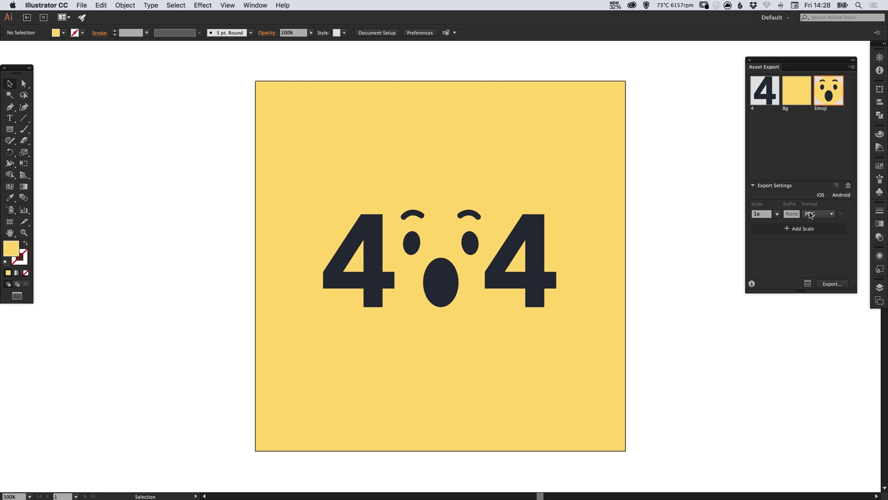
Step: On the Export for Screens Assets tab, select all three assets and set Tutorial as the destination
{"action": "left_click", "coordinate": [808, 284]}
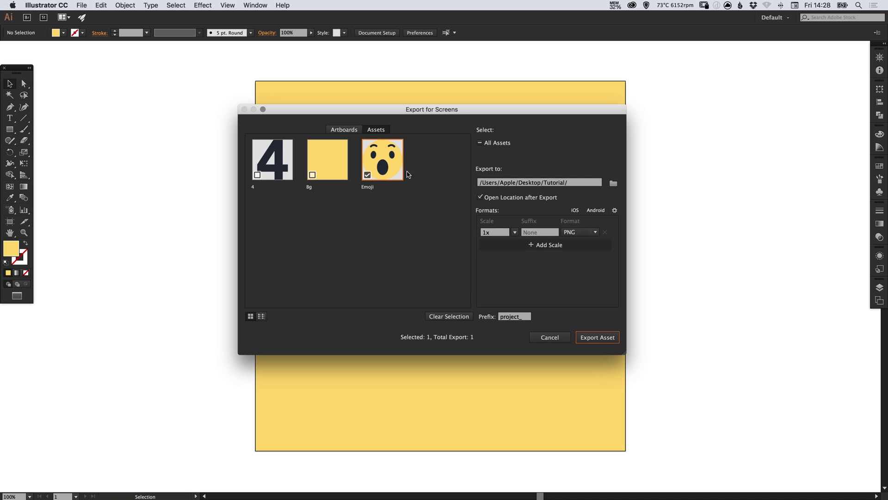
{"action": "left_click", "coordinate": [343, 130]}
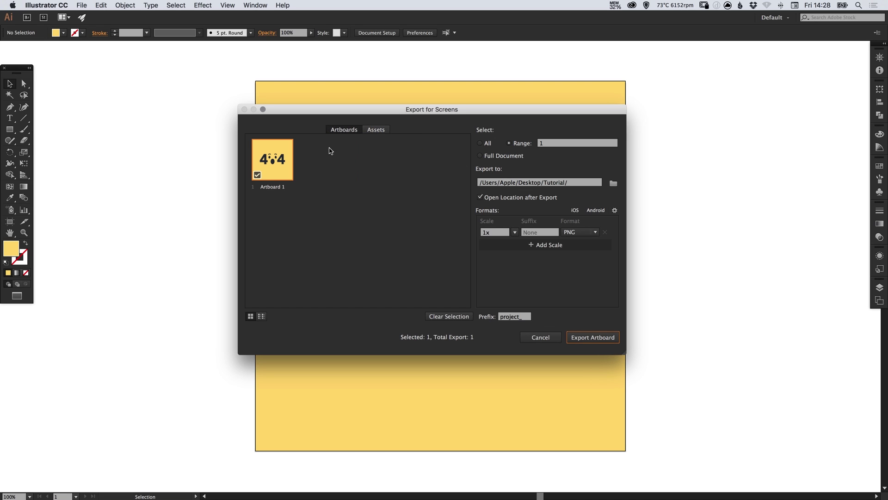
{"action": "left_click", "coordinate": [378, 130]}
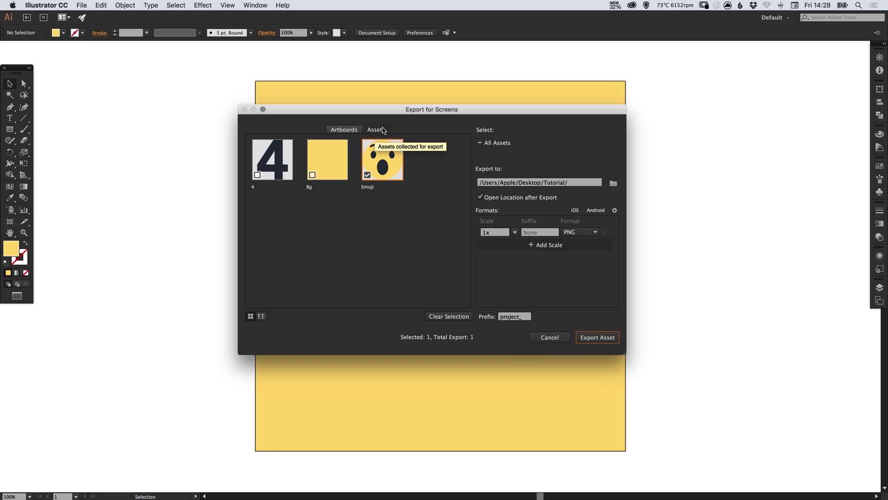
{"action": "left_click", "coordinate": [480, 143]}
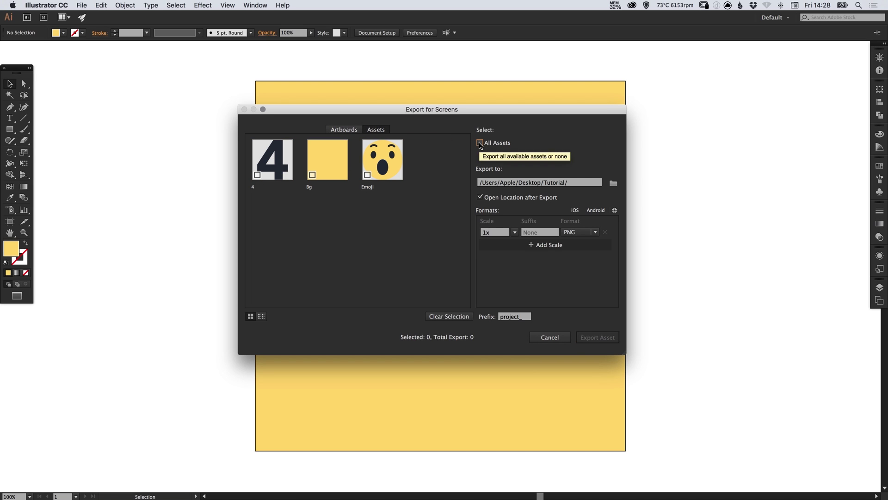
{"action": "left_click", "coordinate": [479, 142]}
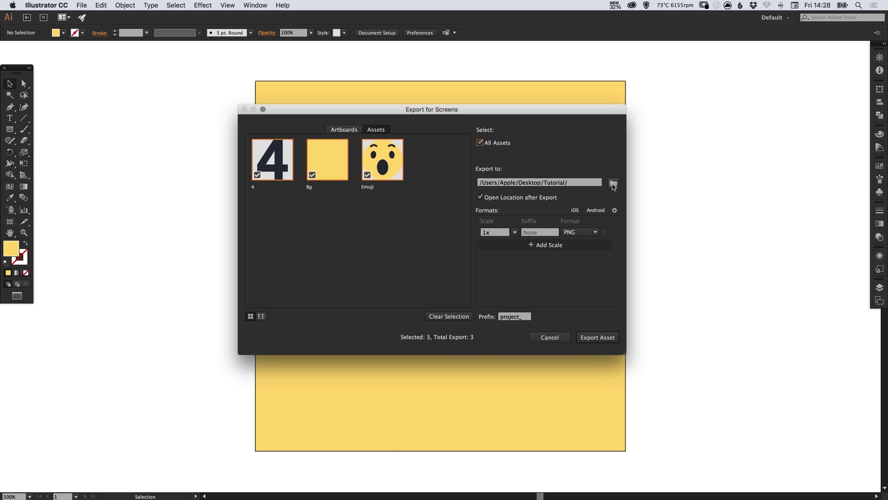
{"action": "left_click", "coordinate": [613, 183]}
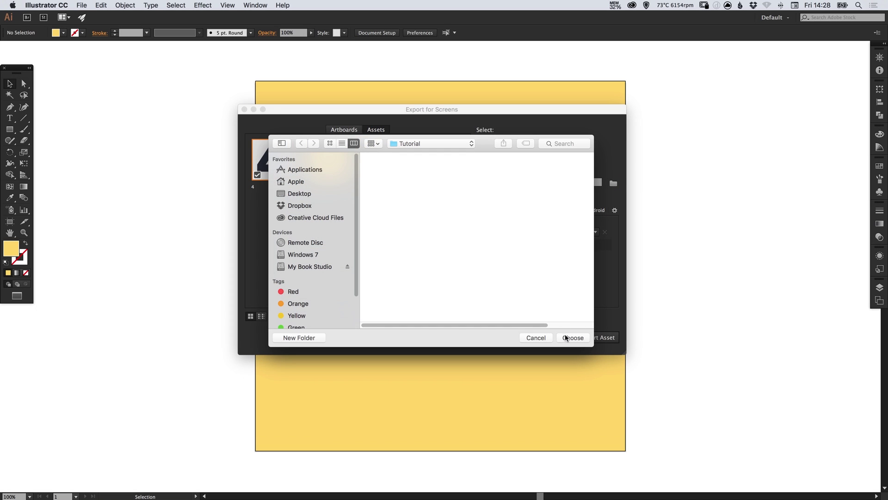
{"action": "left_click", "coordinate": [566, 338]}
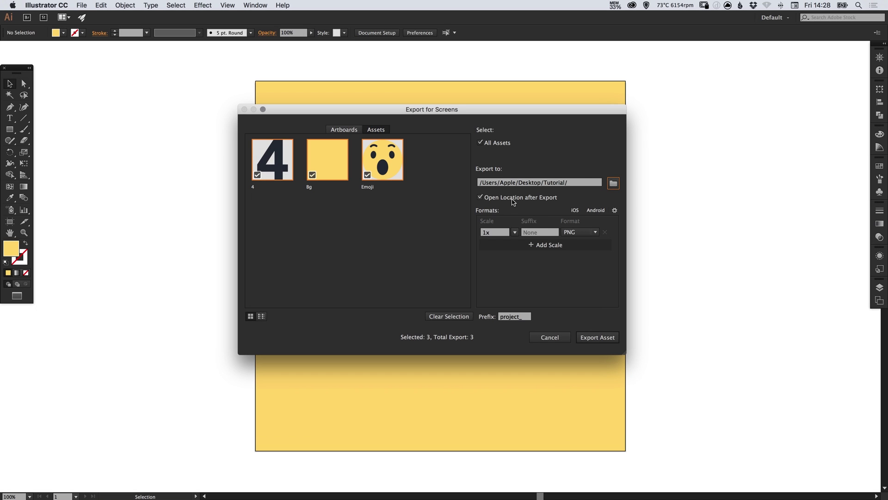
{"action": "left_click", "coordinate": [614, 211]}
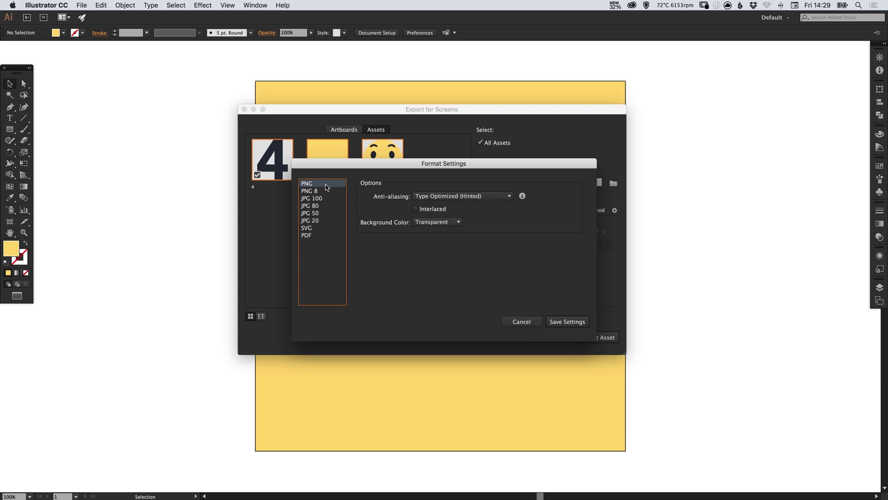
{"action": "left_click", "coordinate": [522, 322]}
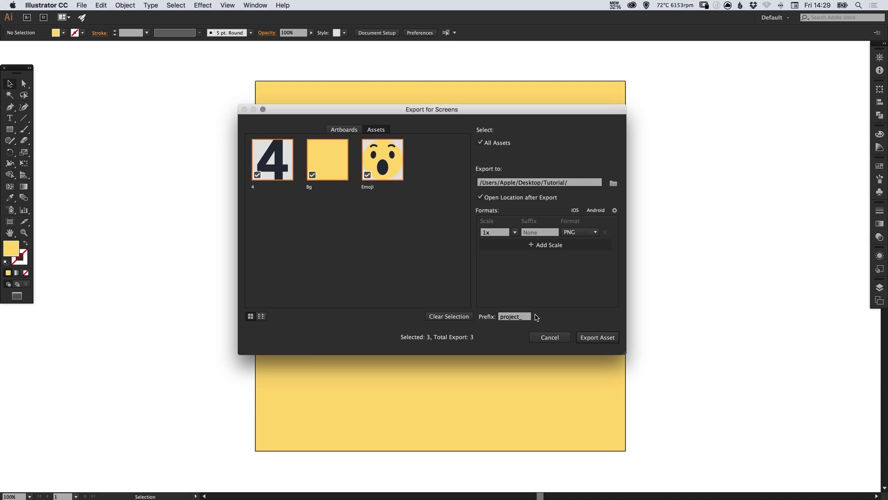
{"action": "left_click", "coordinate": [575, 211]}
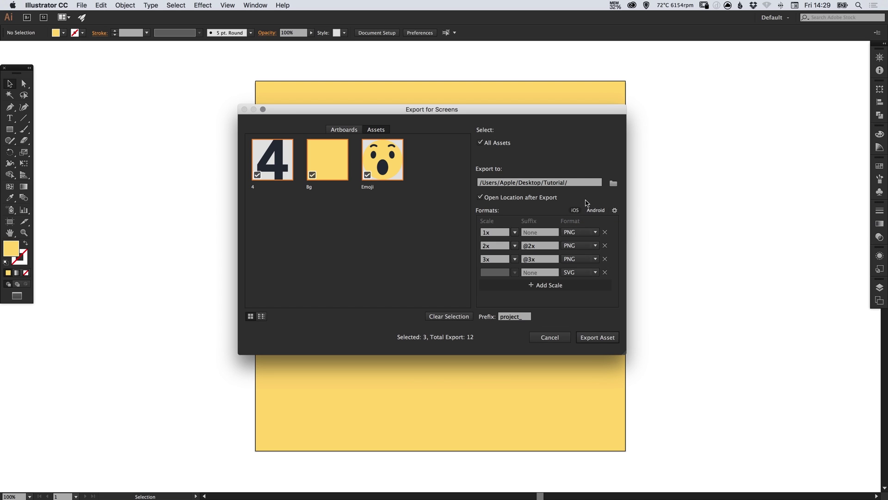
{"action": "left_click", "coordinate": [604, 272]}
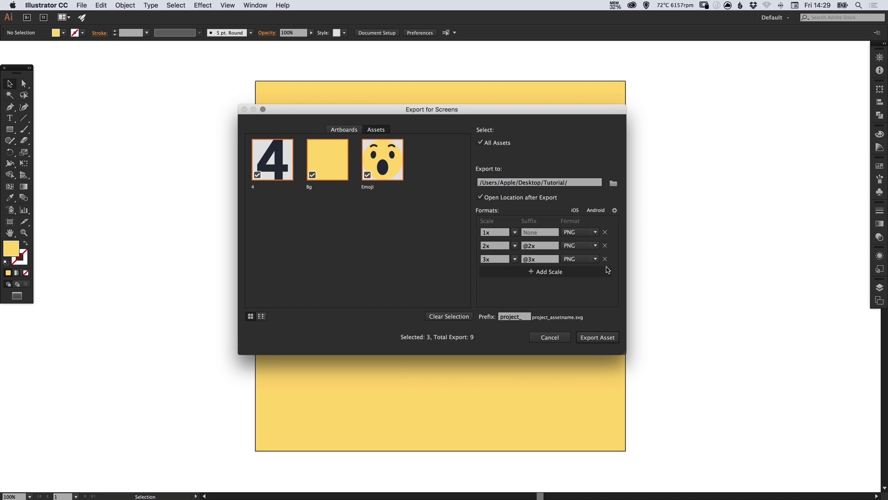
{"action": "left_click", "coordinate": [604, 258]}
{"action": "left_click", "coordinate": [604, 246]}
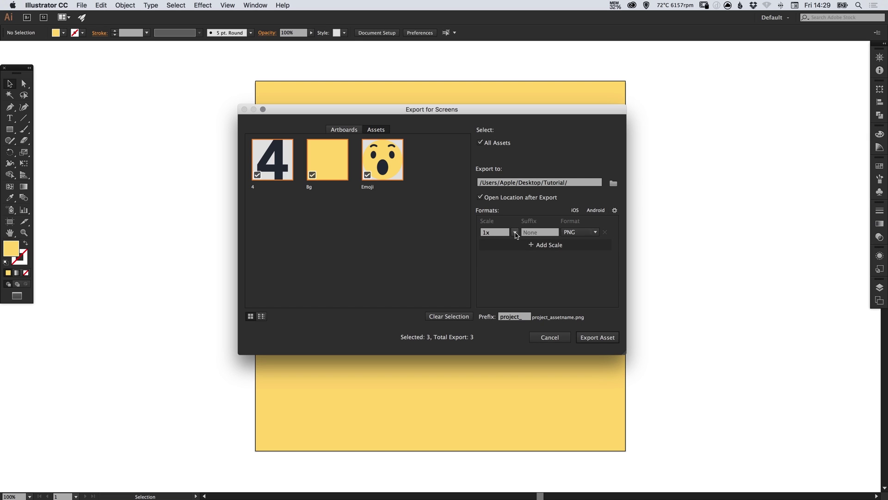
{"action": "left_click", "coordinate": [515, 233]}
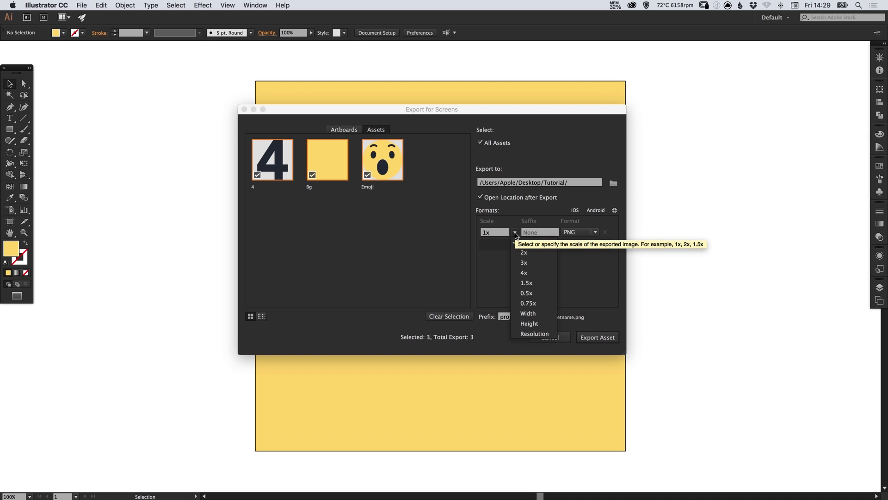
{"action": "left_click", "coordinate": [515, 233]}
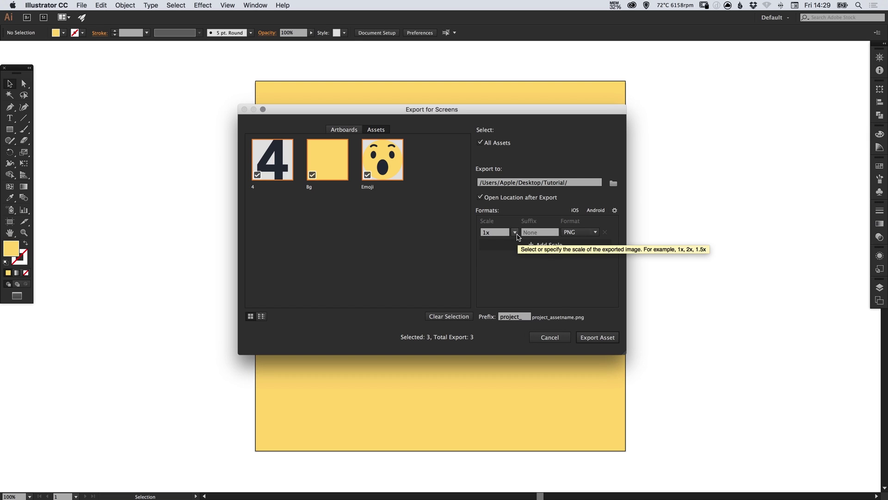
{"action": "left_click", "coordinate": [515, 232]}
{"action": "left_click", "coordinate": [515, 233]}
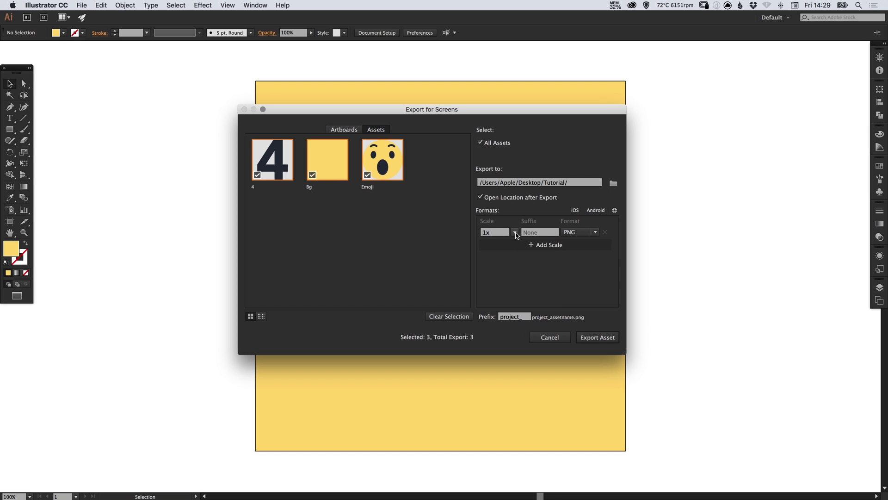
{"action": "left_click", "coordinate": [596, 232]}
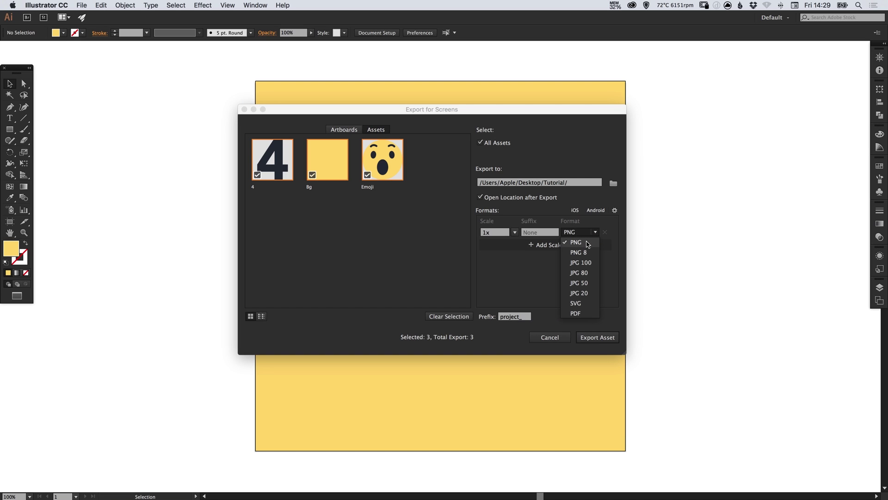
Step: Keep PNG format and add 2x and 3x scale rows alongside 1x
{"action": "left_click", "coordinate": [615, 267]}
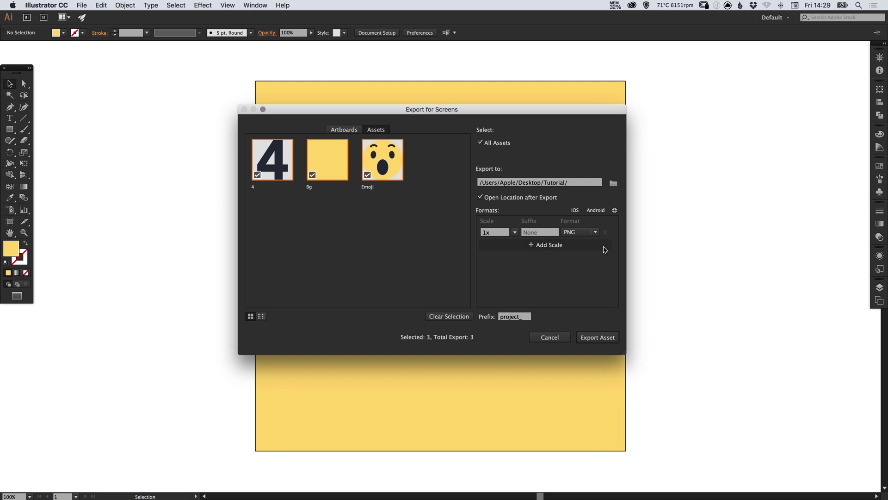
{"action": "left_click", "coordinate": [537, 245]}
{"action": "left_click", "coordinate": [515, 245]}
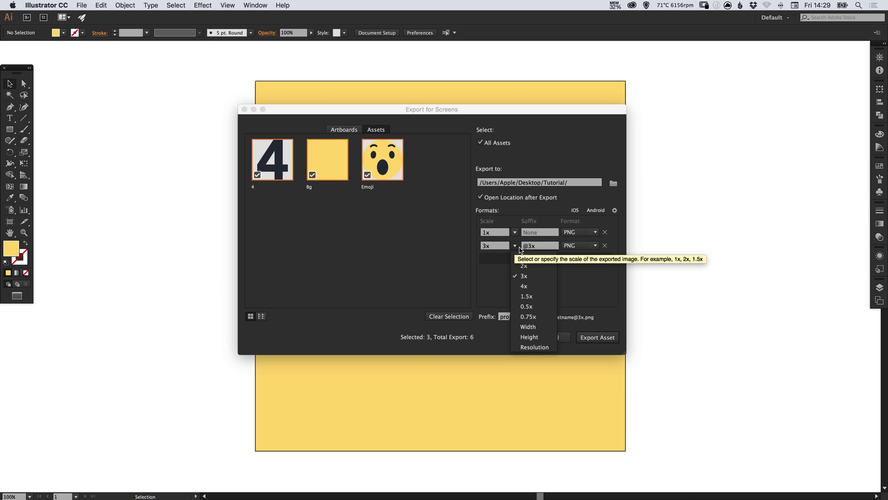
{"action": "left_click", "coordinate": [532, 268]}
{"action": "left_click", "coordinate": [537, 262]}
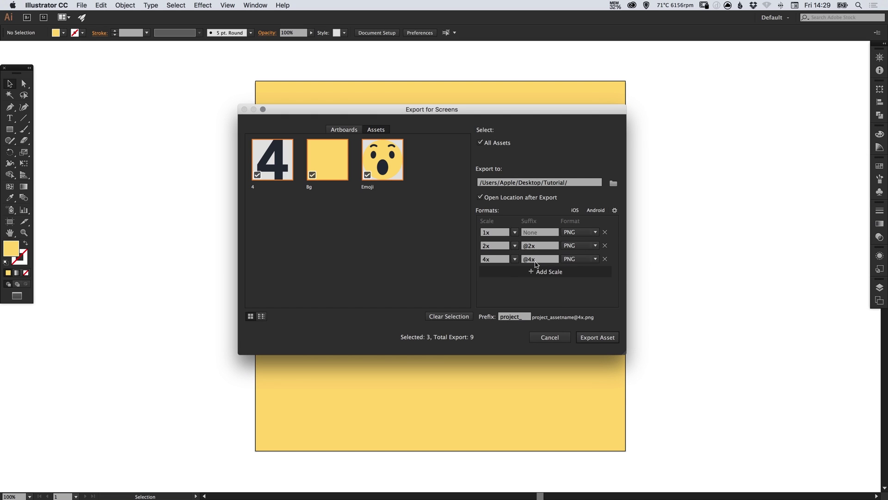
{"action": "left_click", "coordinate": [515, 258]}
{"action": "left_click", "coordinate": [532, 292]}
{"action": "left_click", "coordinate": [595, 233]}
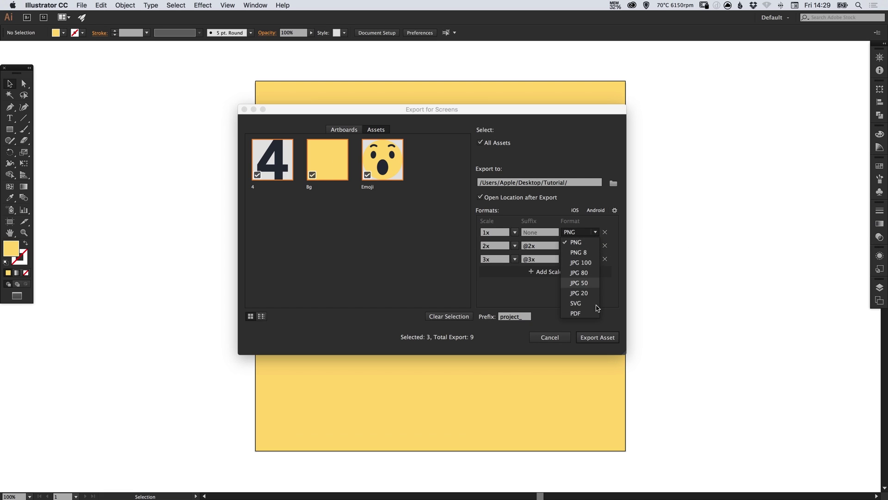
{"action": "left_click", "coordinate": [620, 245]}
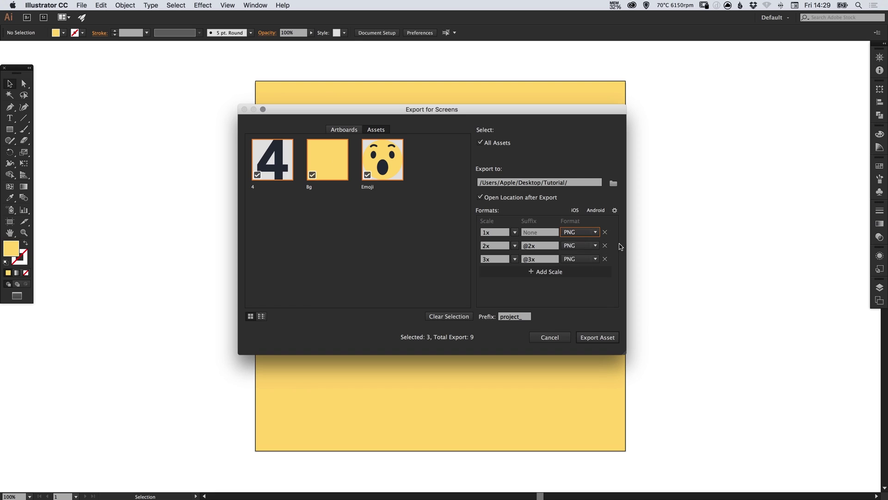
{"action": "left_click", "coordinate": [531, 234]}
{"action": "type", "text": "@1x"}
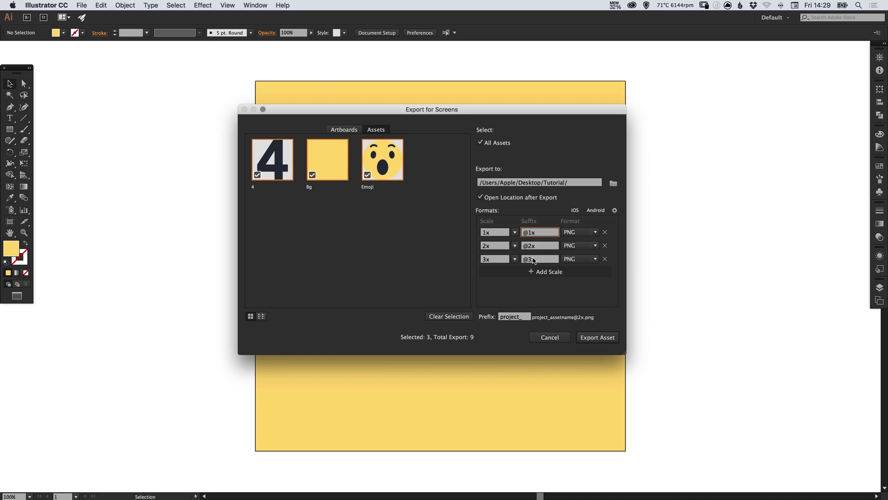
{"action": "left_click", "coordinate": [536, 293]}
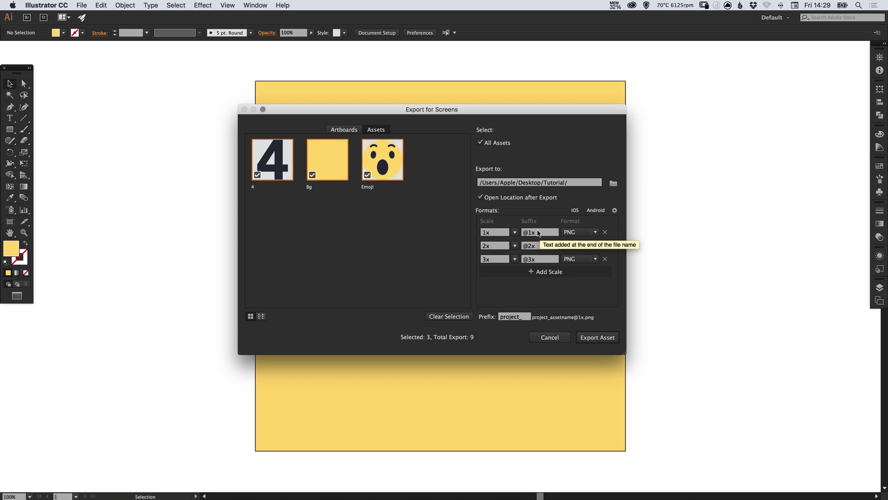
Step: Change the file-name prefix from project_ to Project_
{"action": "left_click", "coordinate": [509, 318]}
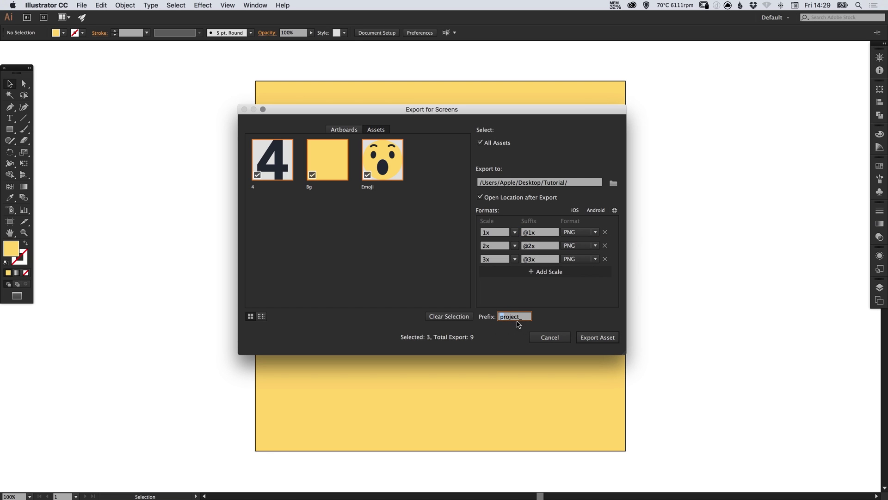
{"action": "type", "text": "P"}
{"action": "left_click", "coordinate": [559, 301]}
{"action": "left_click", "coordinate": [597, 338]}
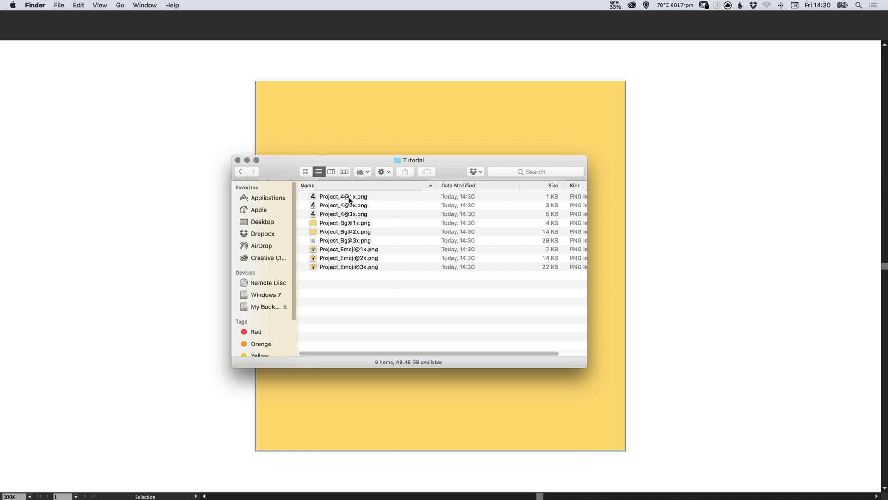
{"action": "left_click", "coordinate": [346, 196]}
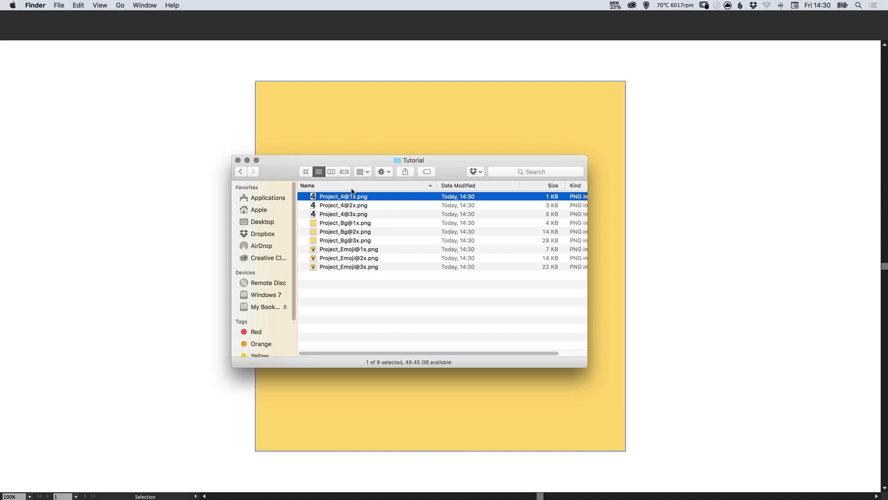
{"action": "key", "text": "space"}
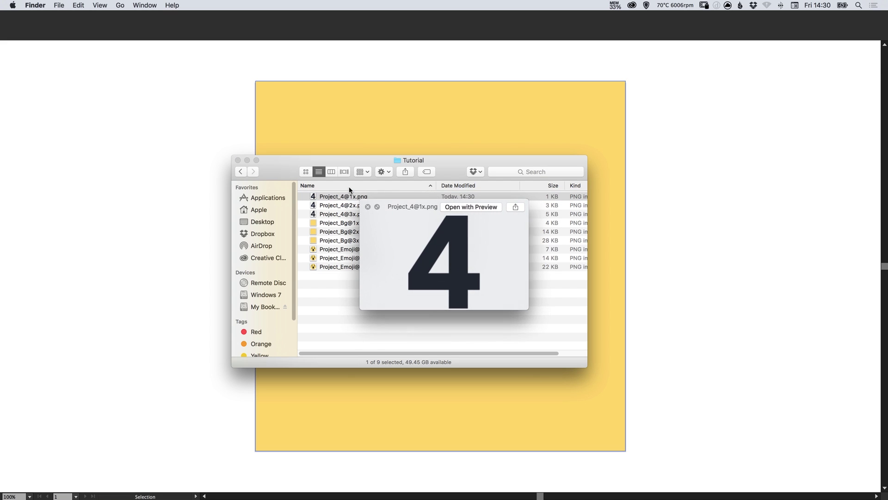
{"action": "key", "text": "Down"}
Step: Step through the 4, Bg and Emoji PNG previews, then switch back to Illustrator
{"action": "key", "text": "Down"}
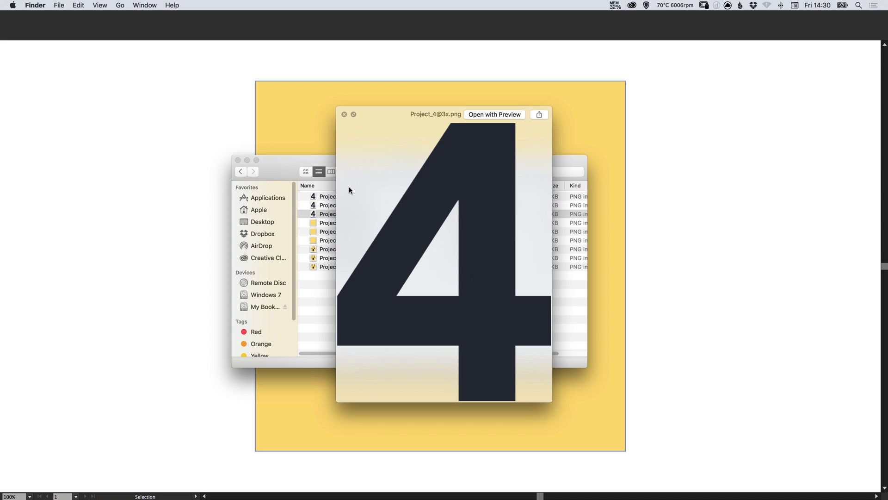
{"action": "key", "text": "space"}
{"action": "key", "text": "Down"}
{"action": "key", "text": "space"}
{"action": "key", "text": "Down"}
{"action": "key", "text": "Down"}
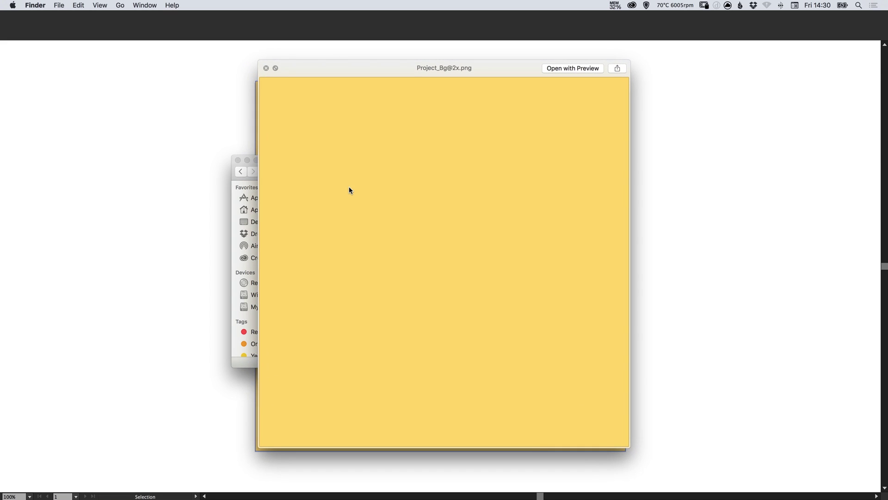
{"action": "key", "text": "space"}
{"action": "key", "text": "Down"}
{"action": "key", "text": "space"}
{"action": "key", "text": "Down"}
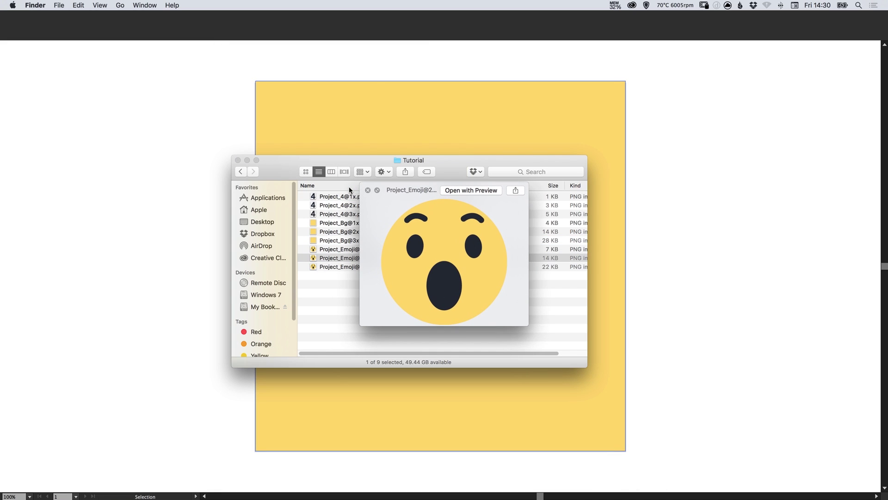
{"action": "key", "text": "Down"}
{"action": "key", "text": "space"}
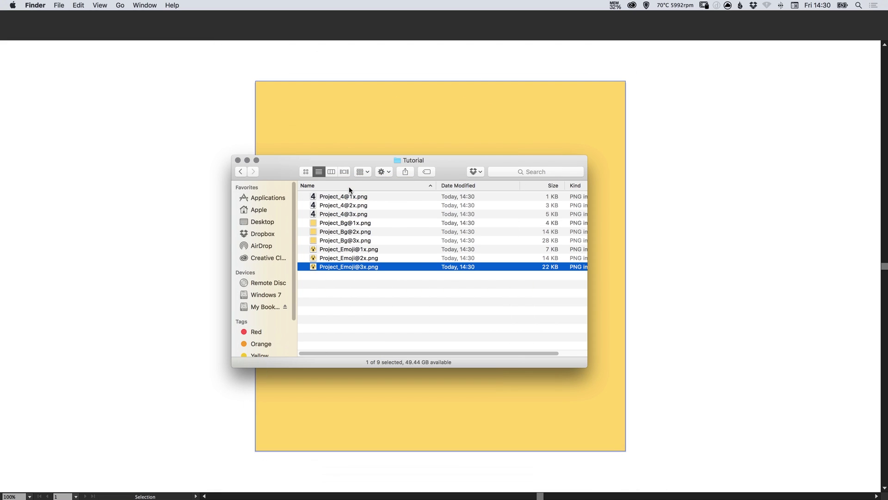
{"action": "key", "text": "super+Tab"}
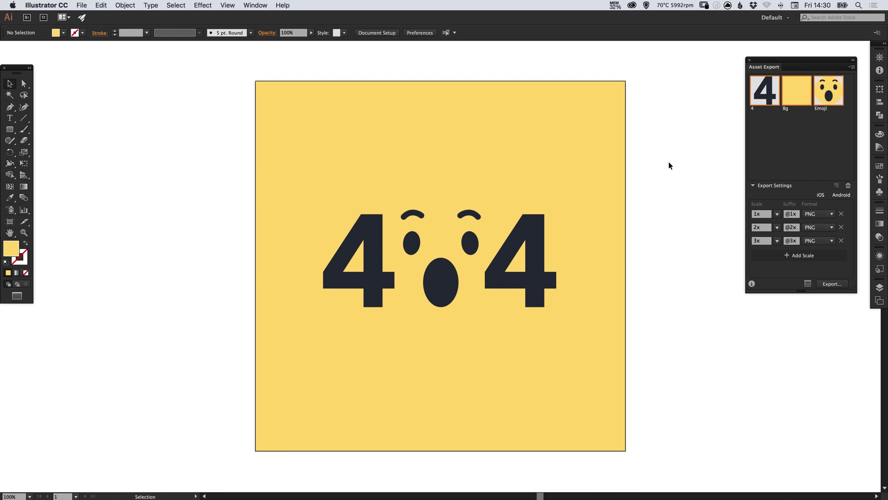